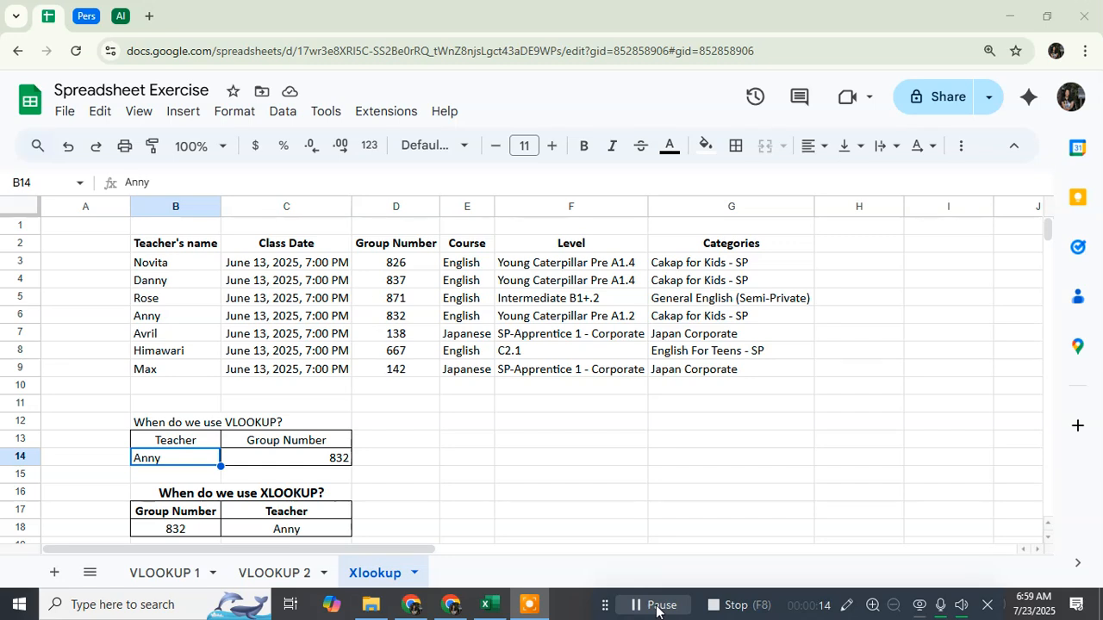
Examine the VLOOKUP example in B12:C14, its formula in C14, and the teacher source table above it.
{"action": "left_click", "coordinate": [175, 497]}
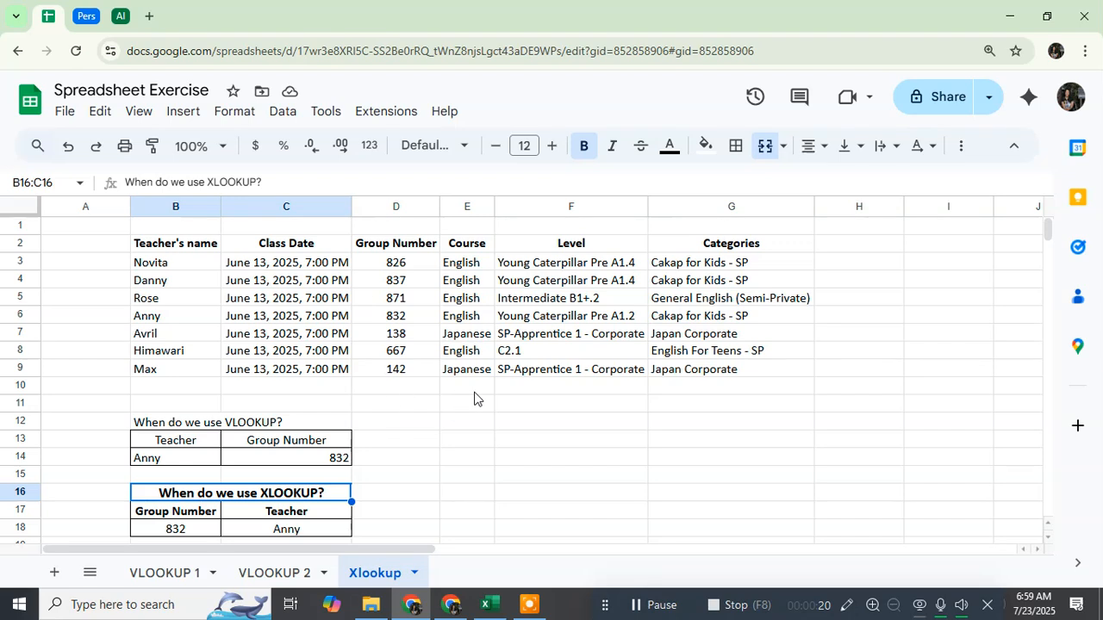
{"action": "left_click", "coordinate": [453, 425]}
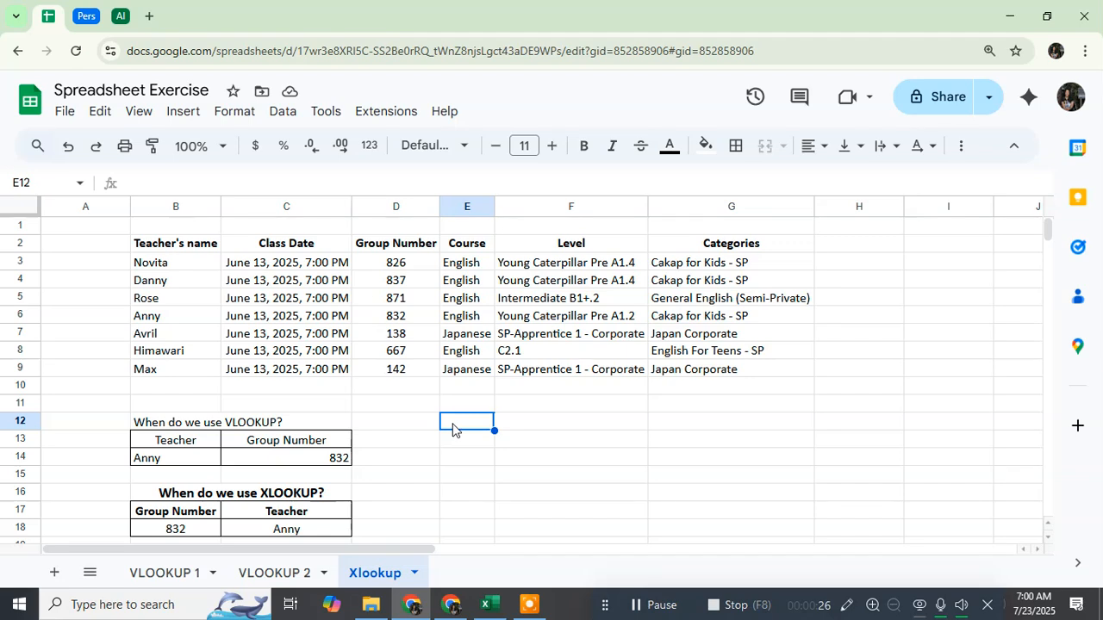
{"action": "left_click", "coordinate": [188, 426]}
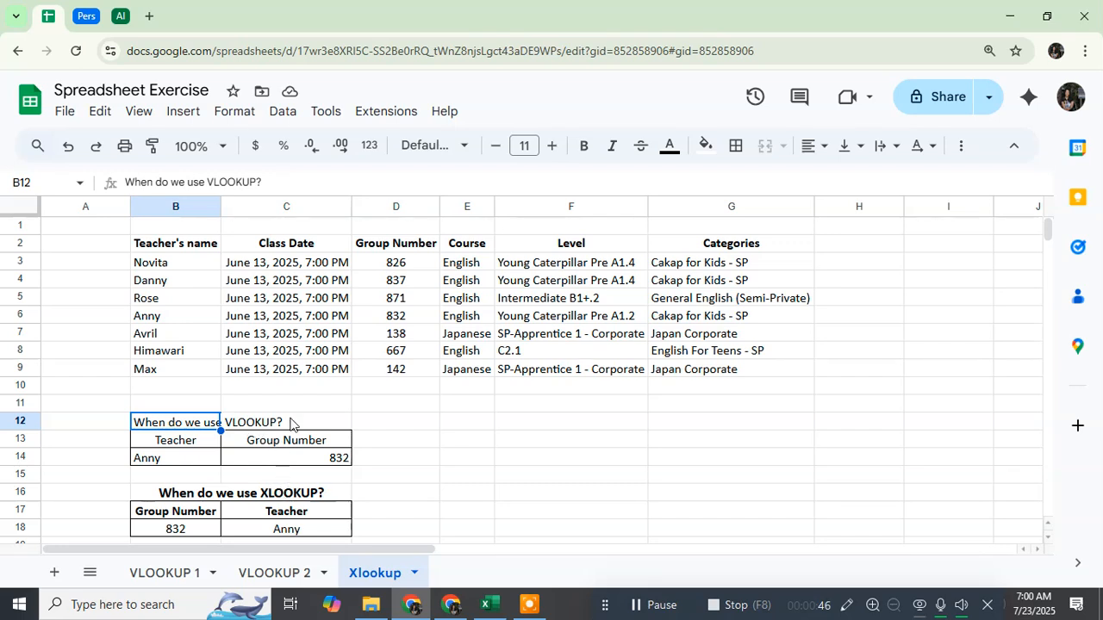
{"action": "left_click", "coordinate": [398, 457]}
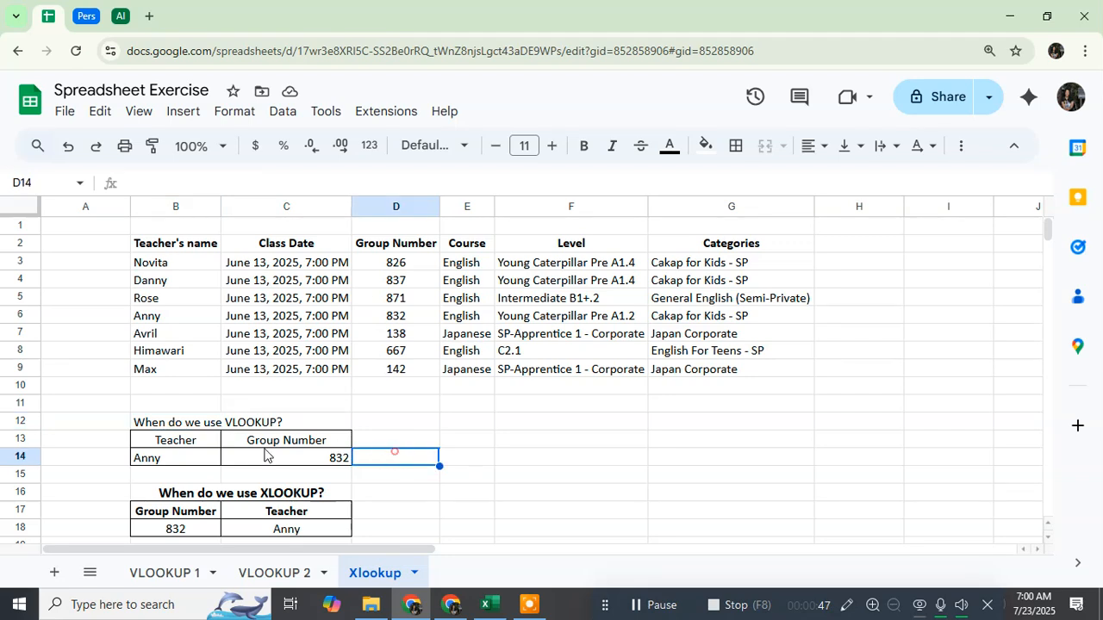
{"action": "left_click", "coordinate": [171, 461]}
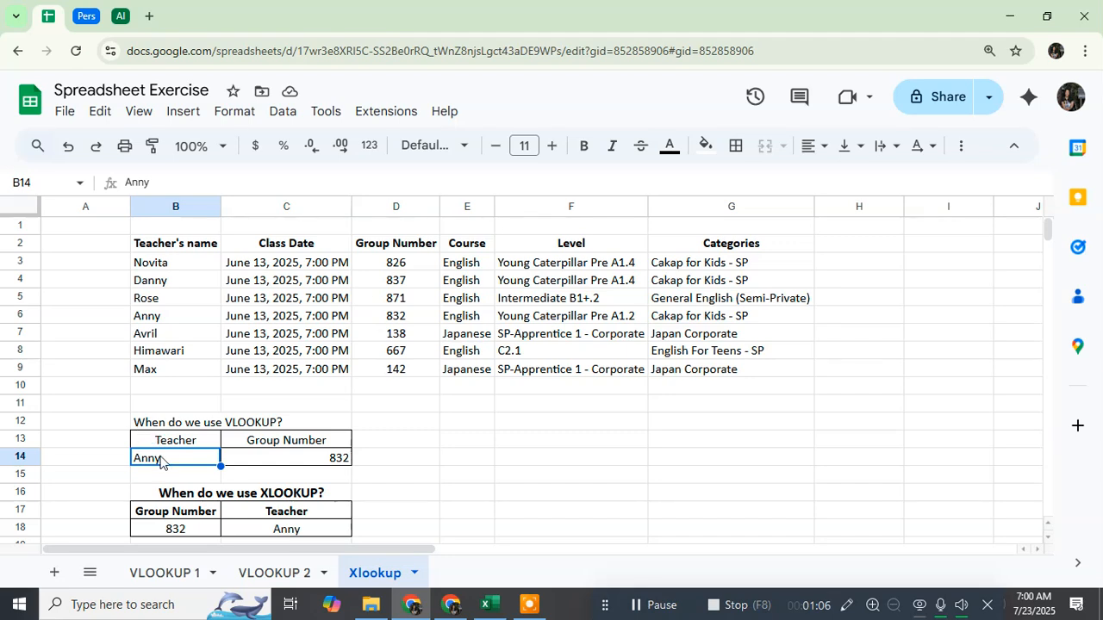
{"action": "left_click", "coordinate": [293, 458]}
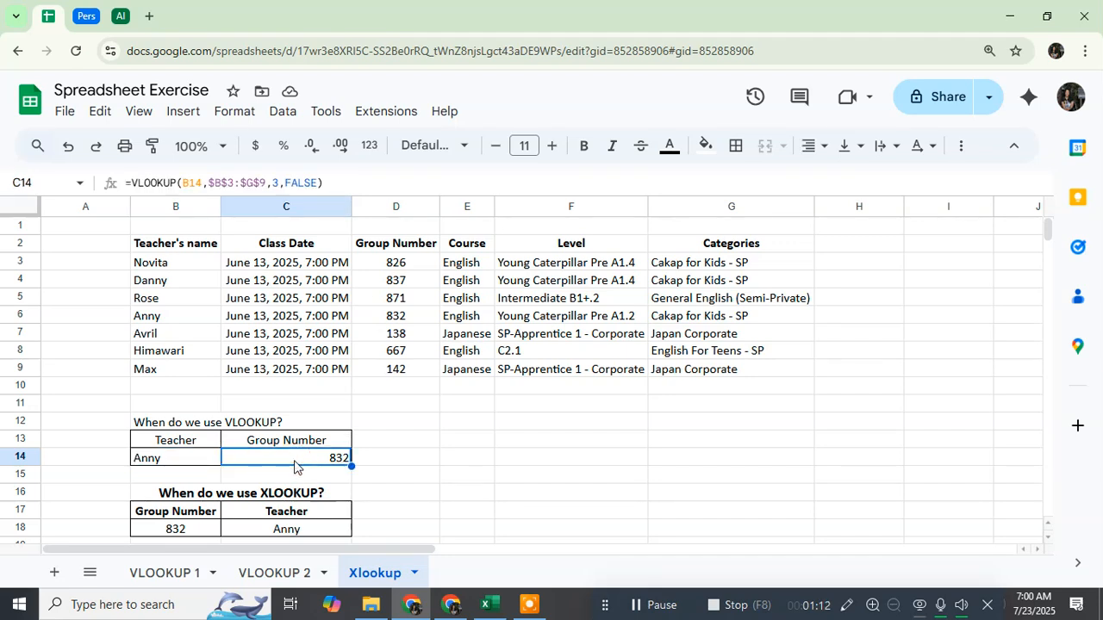
{"action": "left_click", "coordinate": [184, 466]}
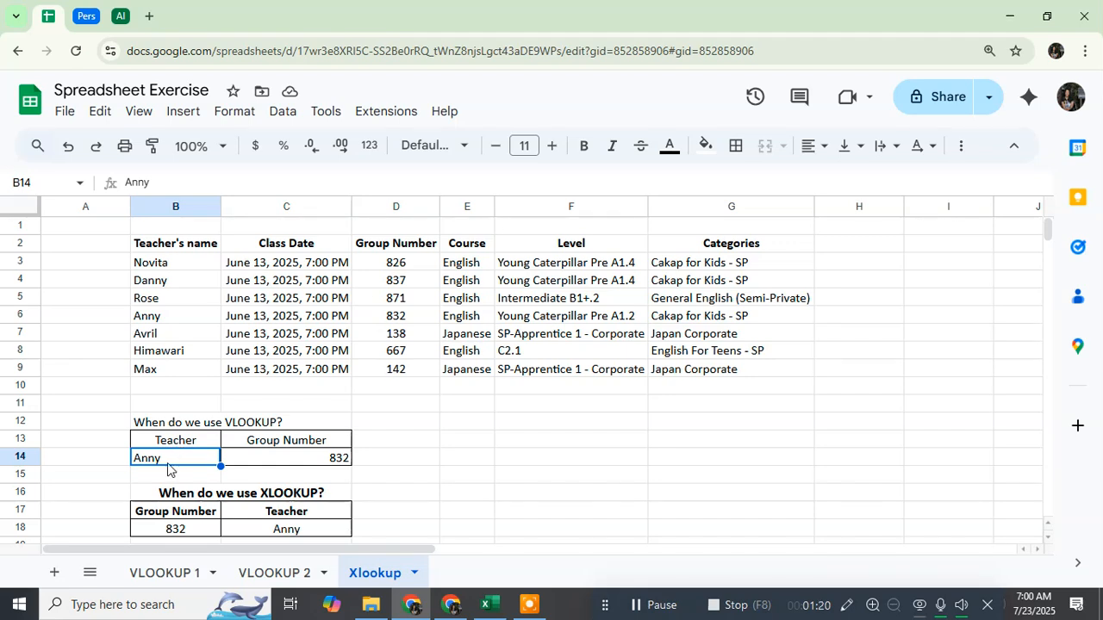
{"action": "left_click_drag", "start_coordinate": [157, 272], "coordinate": [310, 336]}
{"action": "left_click", "coordinate": [424, 412]}
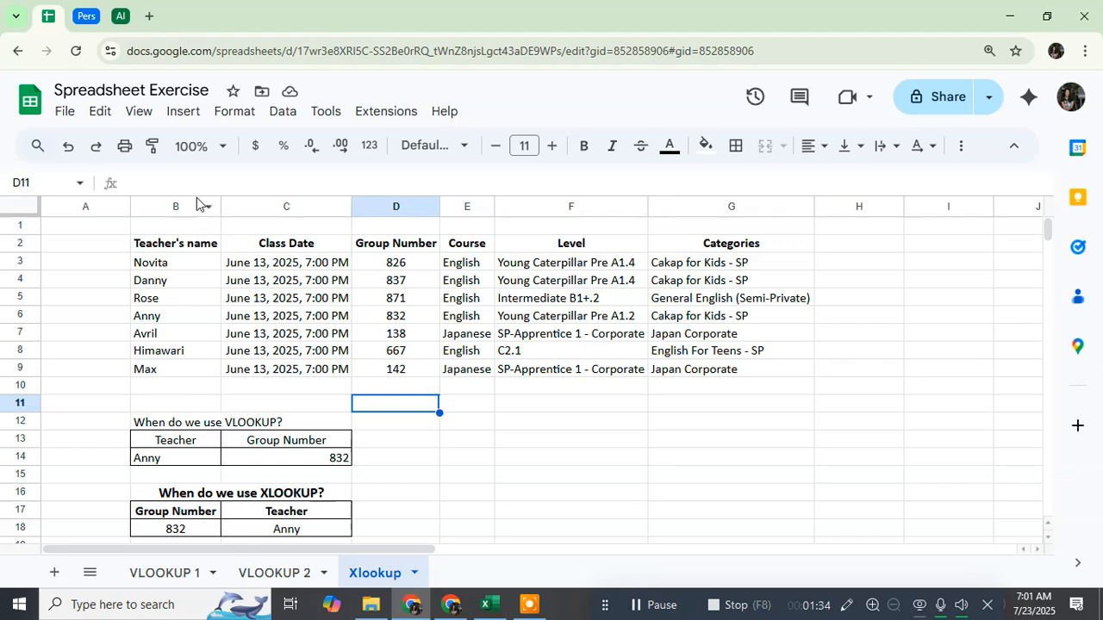
{"action": "left_click", "coordinate": [183, 456]}
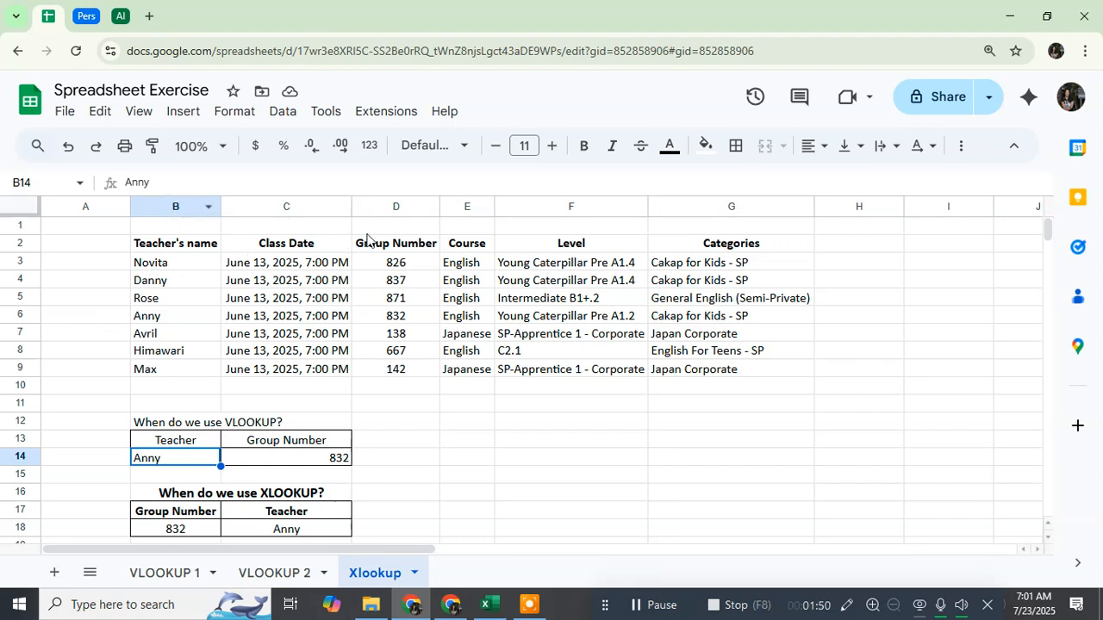
{"action": "left_click_drag", "start_coordinate": [267, 222], "coordinate": [714, 362]}
{"action": "left_click", "coordinate": [712, 403]}
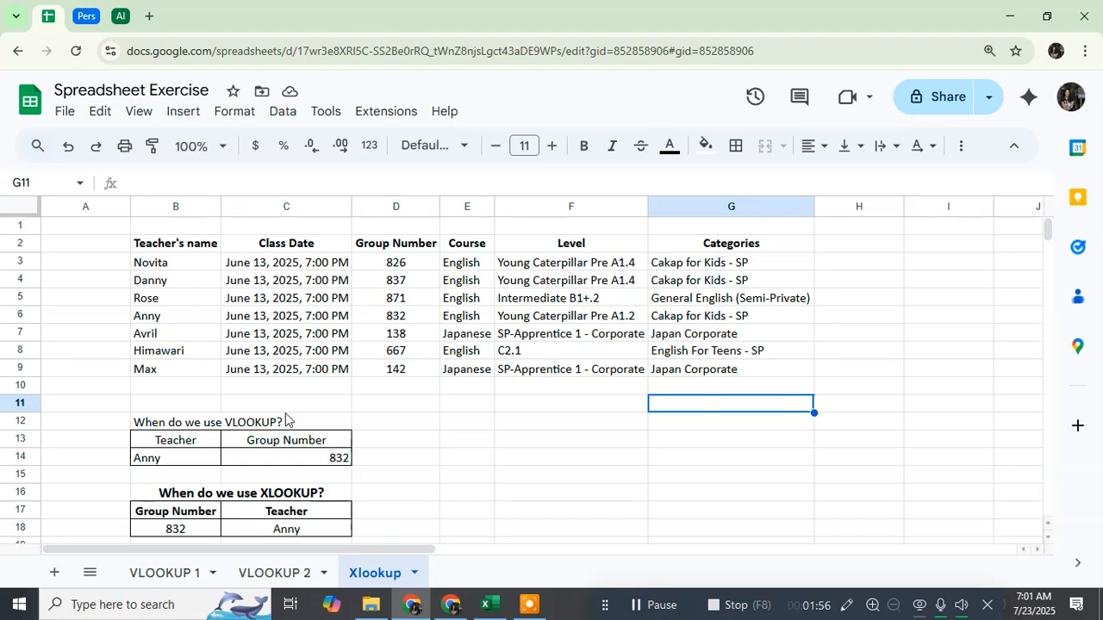
Examine the XLOOKUP example, comparing the group number in B18 with the formula in C18.
{"action": "left_click", "coordinate": [378, 493]}
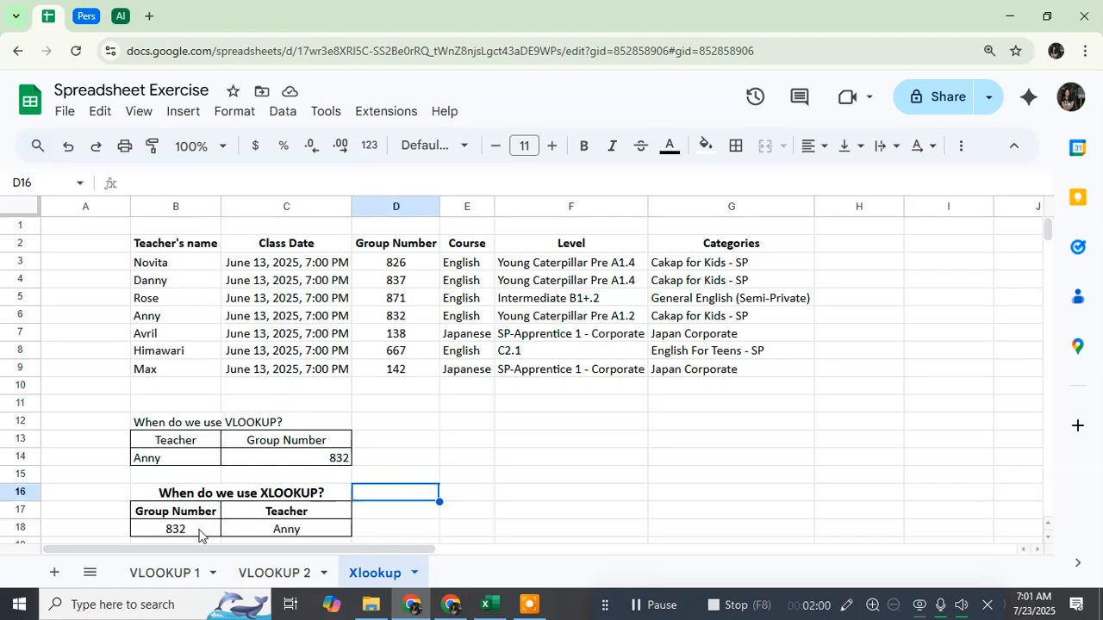
{"action": "left_click", "coordinate": [221, 489]}
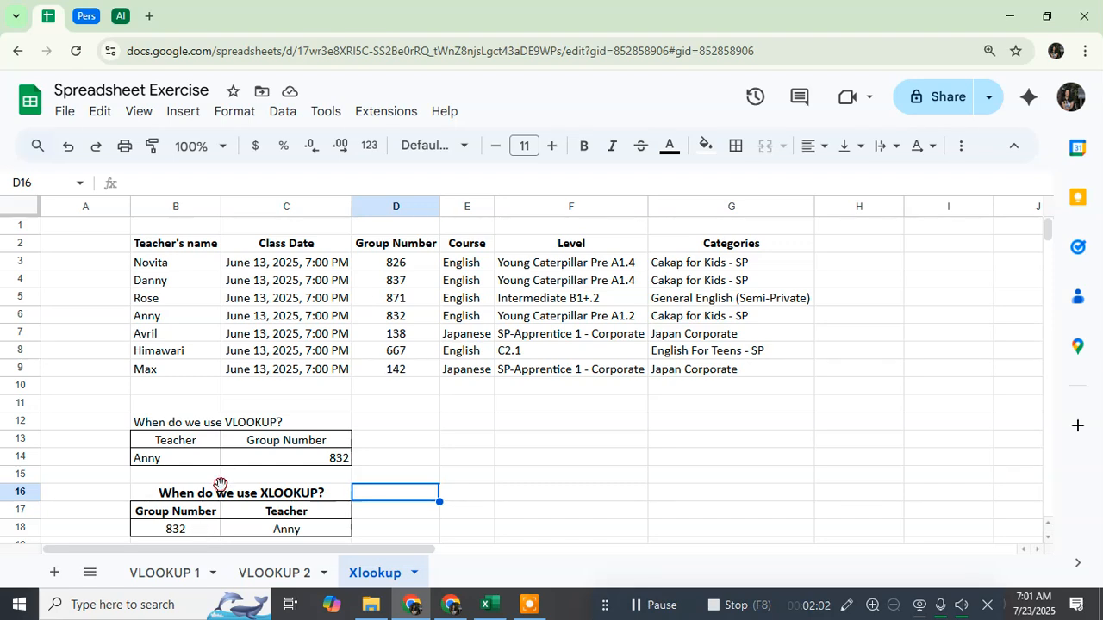
{"action": "left_click", "coordinate": [172, 529]}
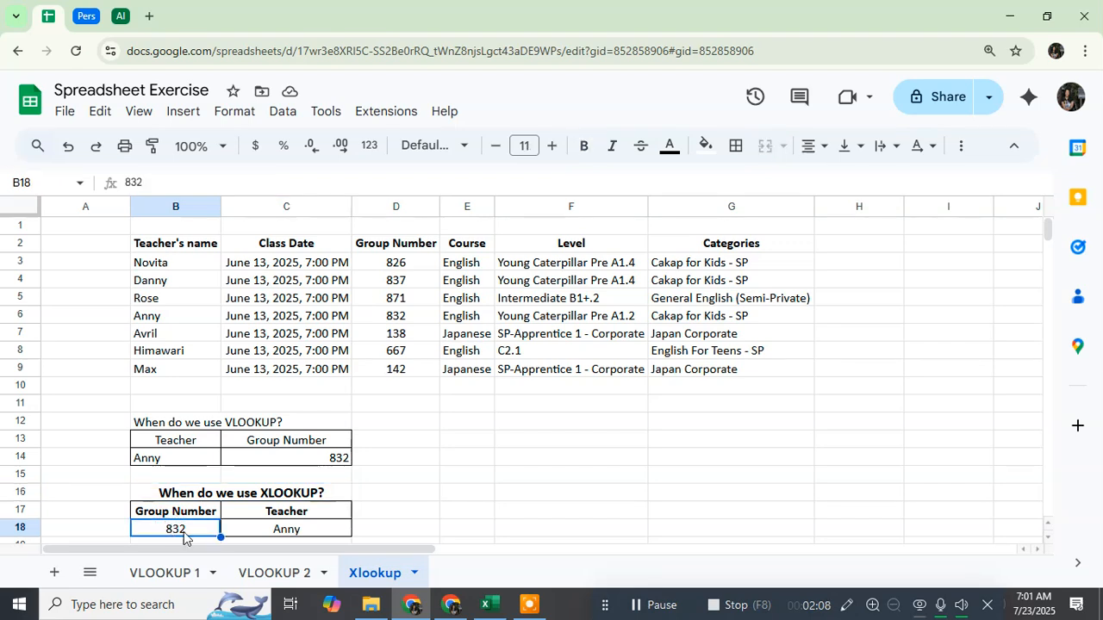
{"action": "left_click", "coordinate": [282, 532]}
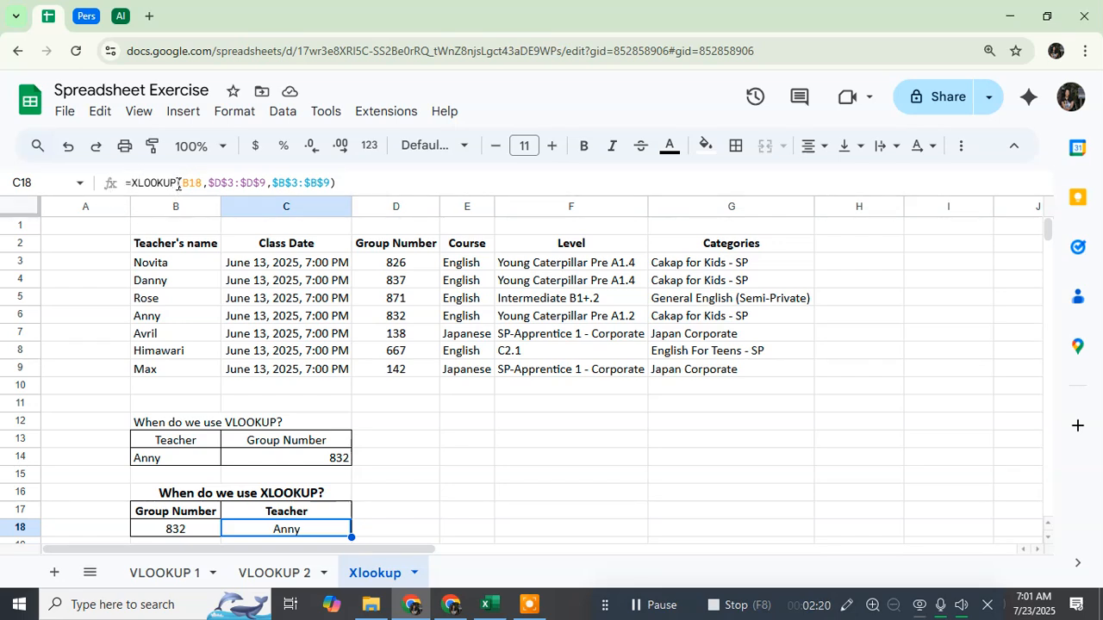
{"action": "left_click", "coordinate": [177, 531]}
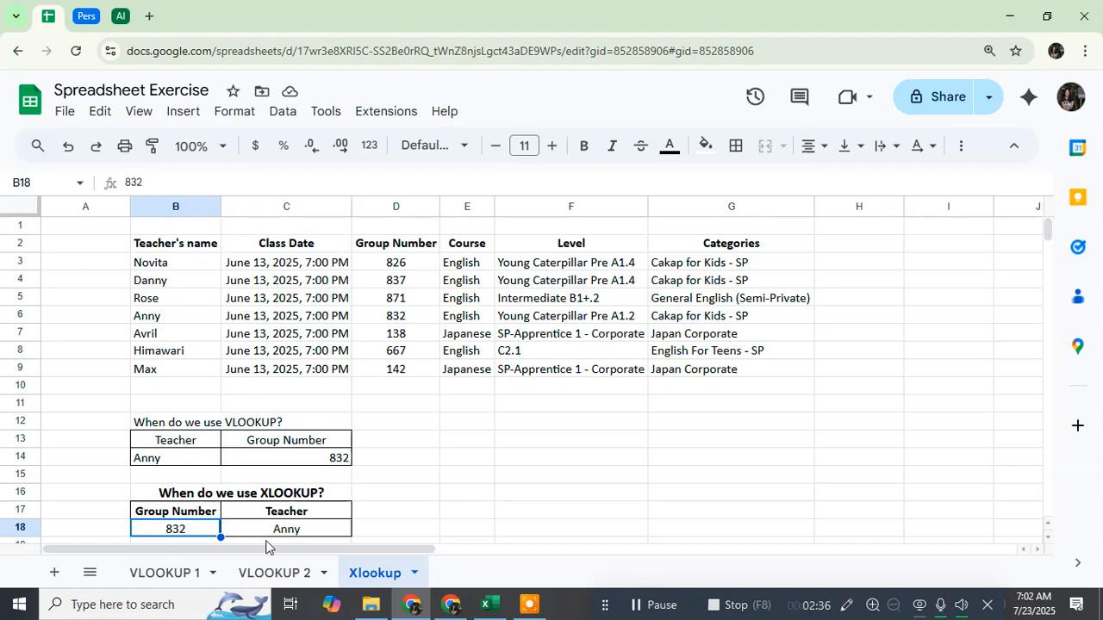
{"action": "left_click", "coordinate": [269, 531]}
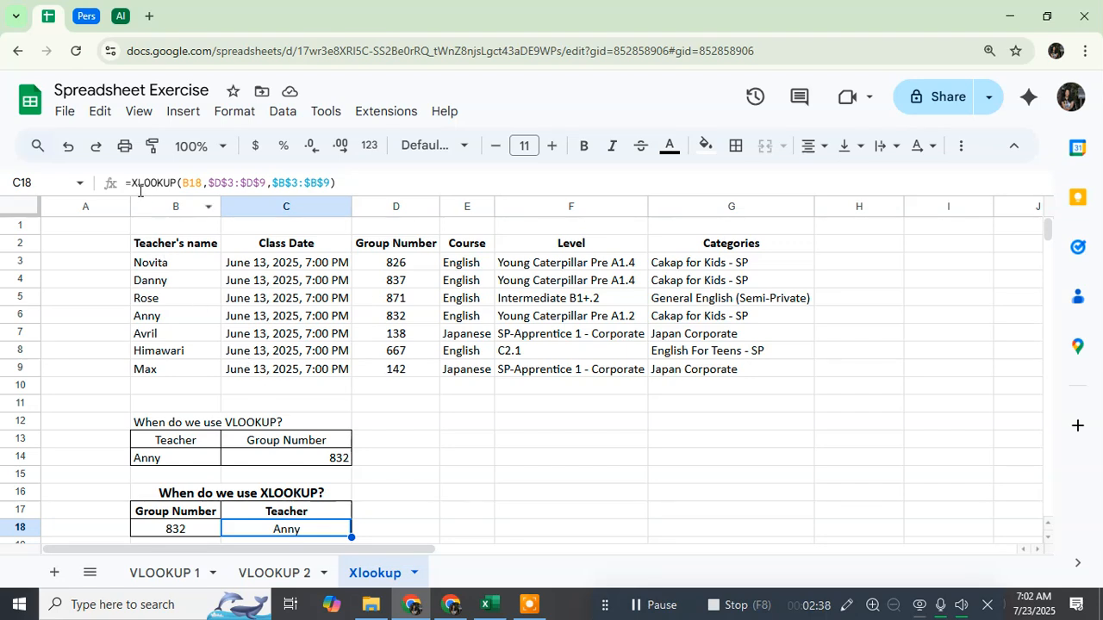
{"action": "left_click", "coordinate": [183, 531]}
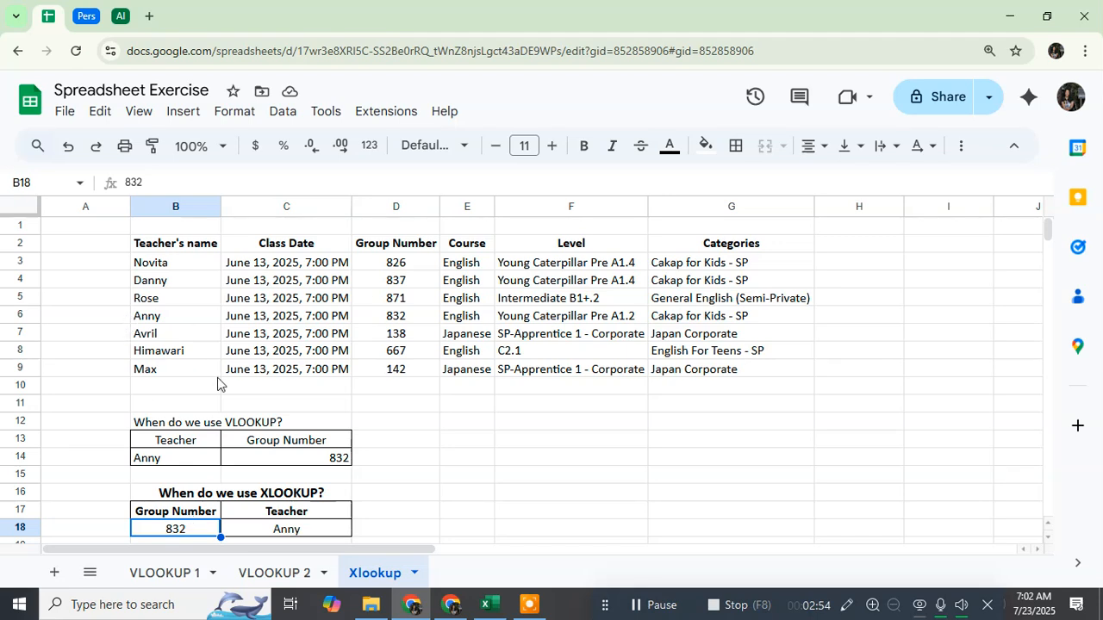
Trace the C18 formula's lookup range D3:D9 and result range B3:B9 in the source table.
{"action": "left_click", "coordinate": [264, 531]}
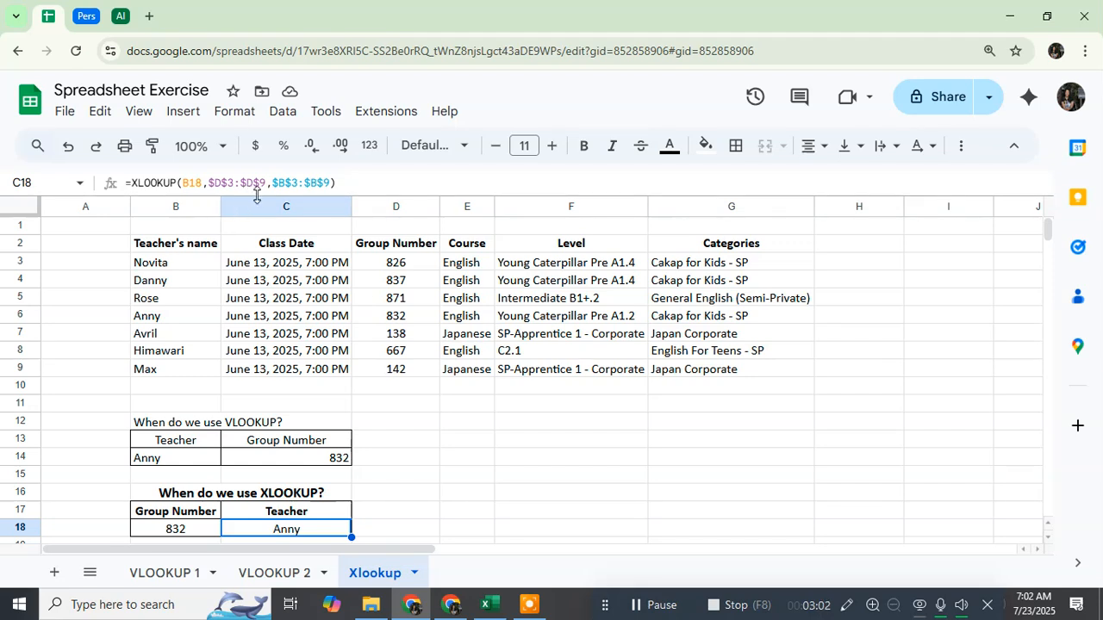
{"action": "left_click", "coordinate": [416, 270]}
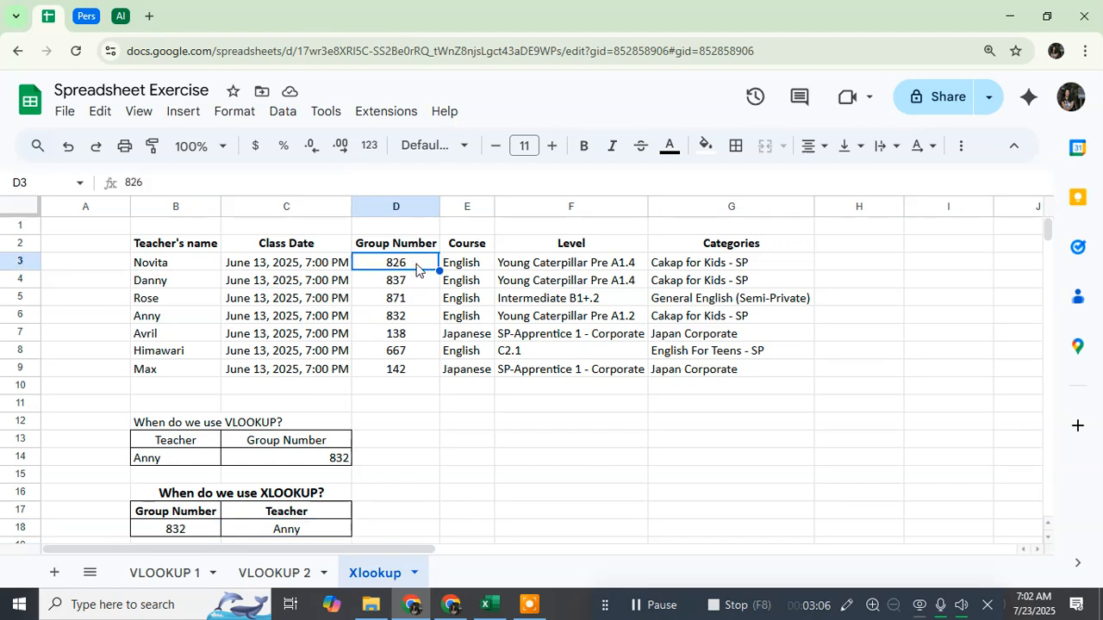
{"action": "left_click", "coordinate": [408, 377]}
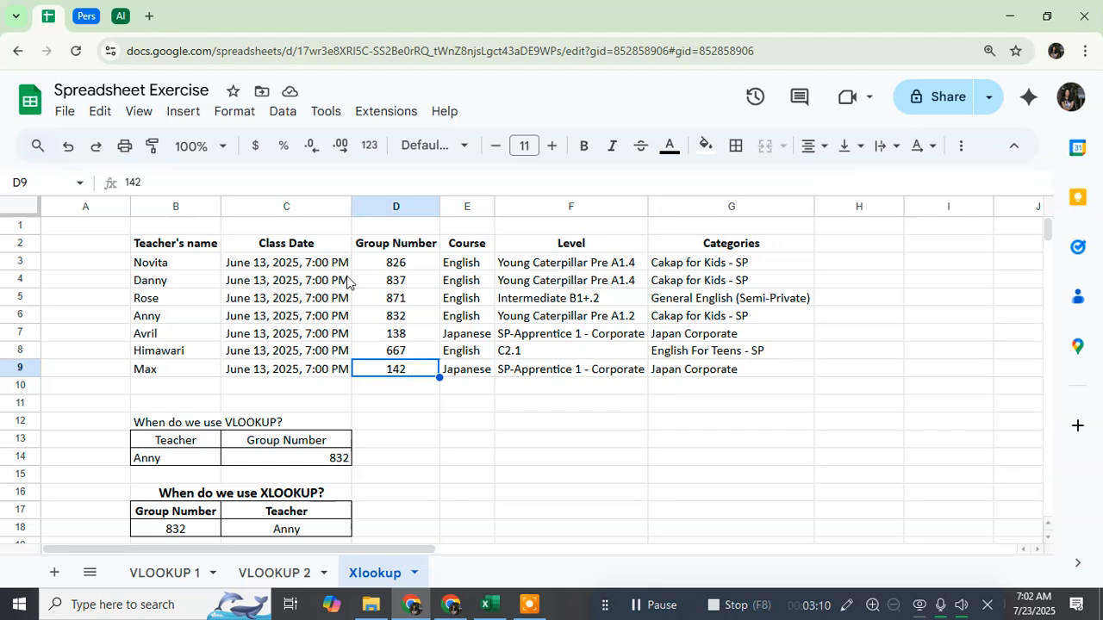
{"action": "left_click", "coordinate": [271, 522]}
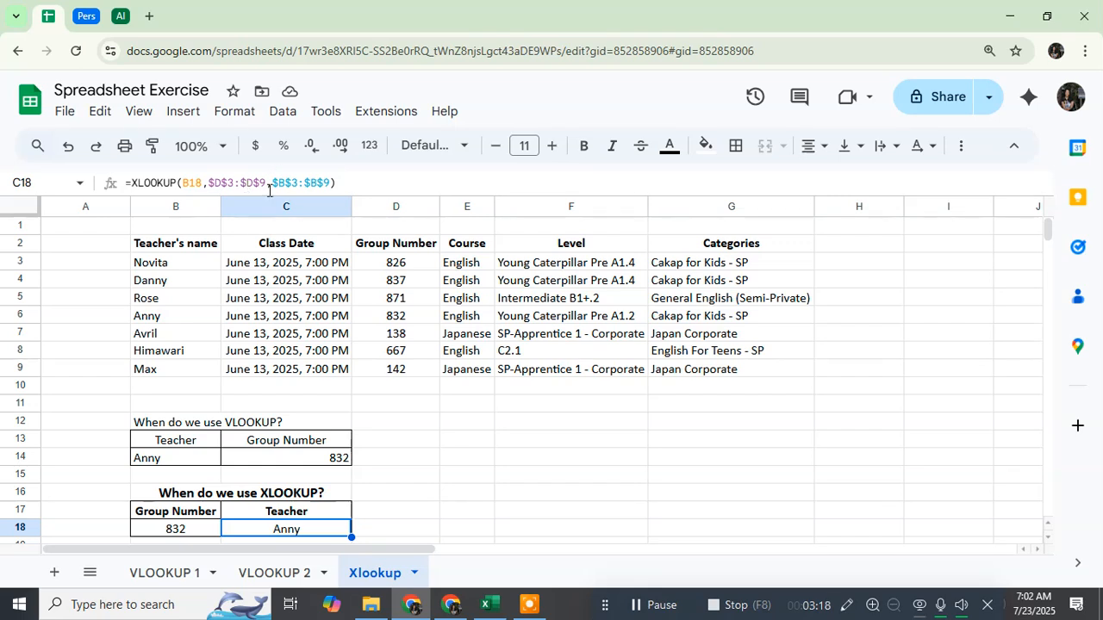
{"action": "left_click", "coordinate": [195, 263]}
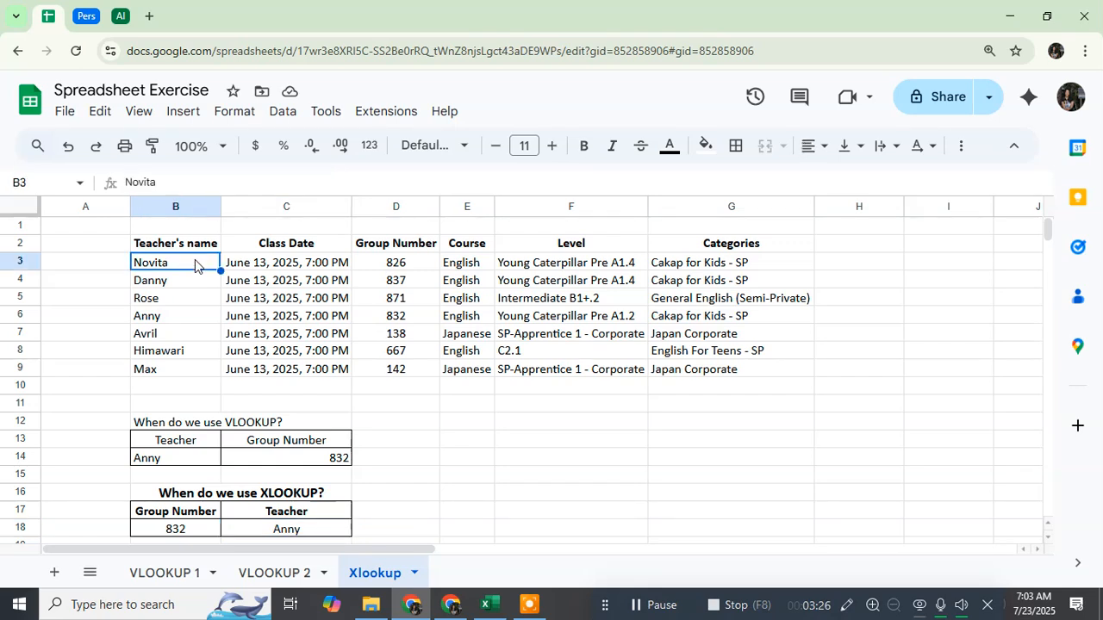
{"action": "left_click", "coordinate": [196, 368]}
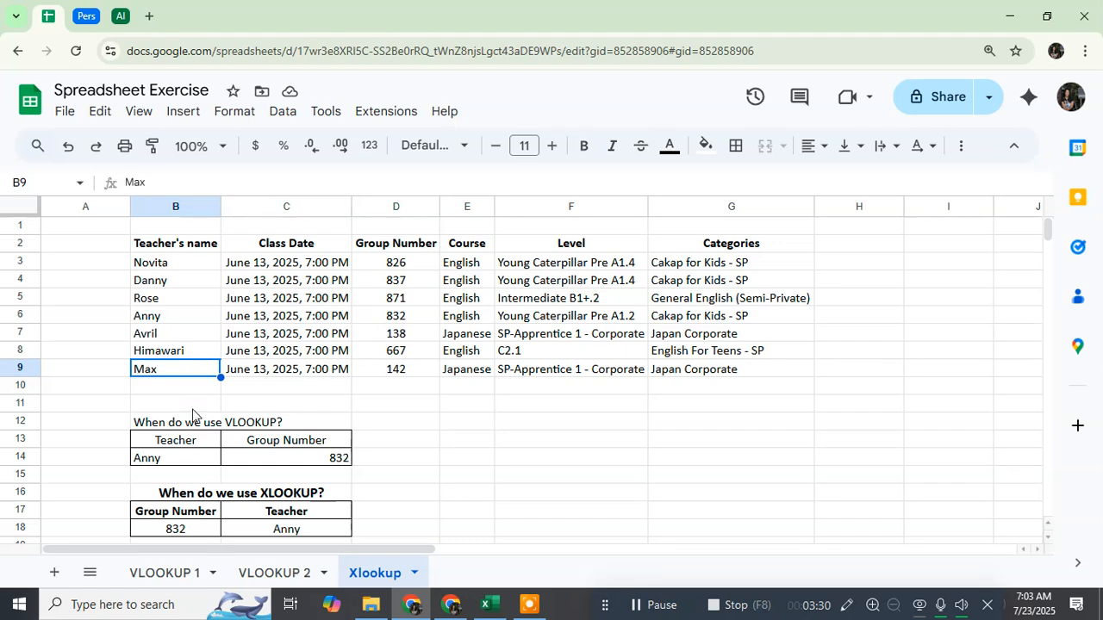
{"action": "left_click", "coordinate": [300, 530]}
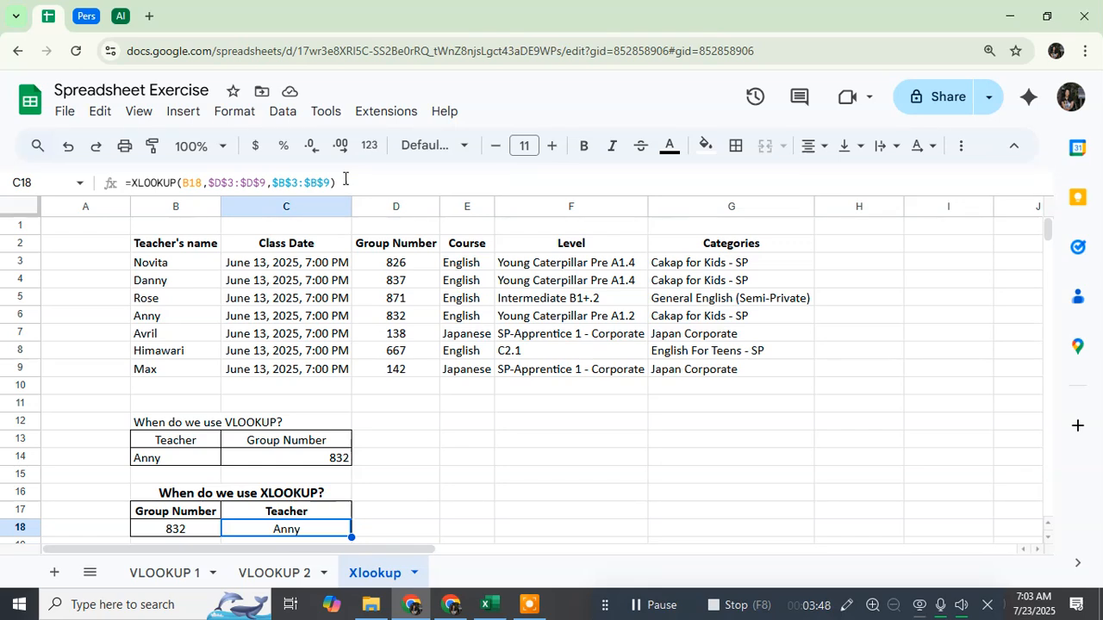
Clear the teacher formula in C18 and replace the group number in B18 with 138.
{"action": "left_click", "coordinate": [303, 530]}
{"action": "key", "text": "Delete"}
{"action": "key", "text": "Left"}
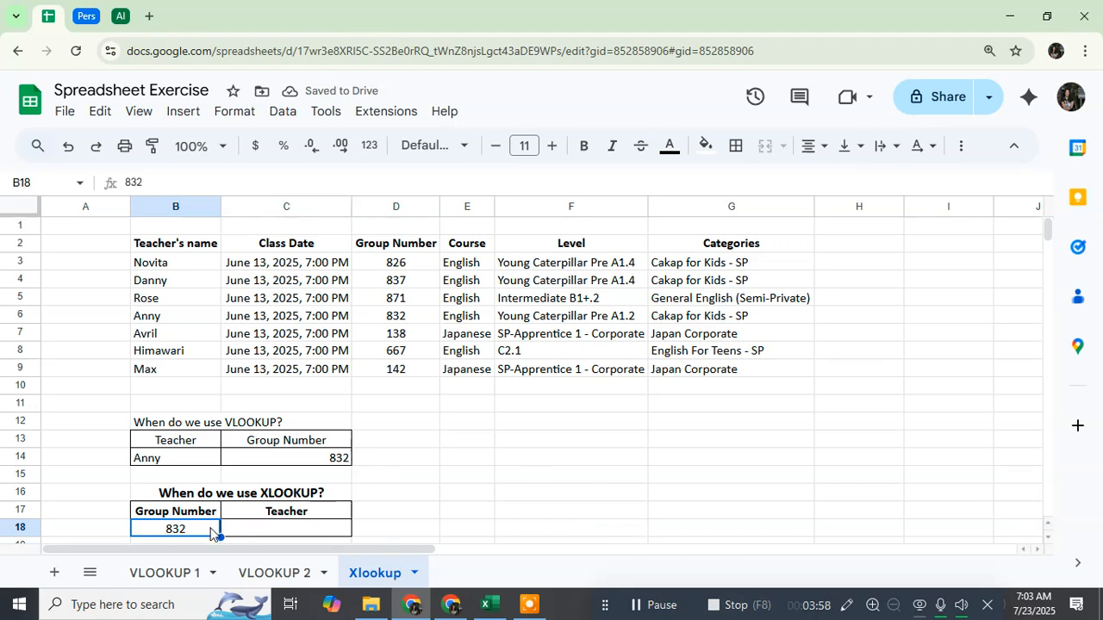
{"action": "key", "text": "Delete"}
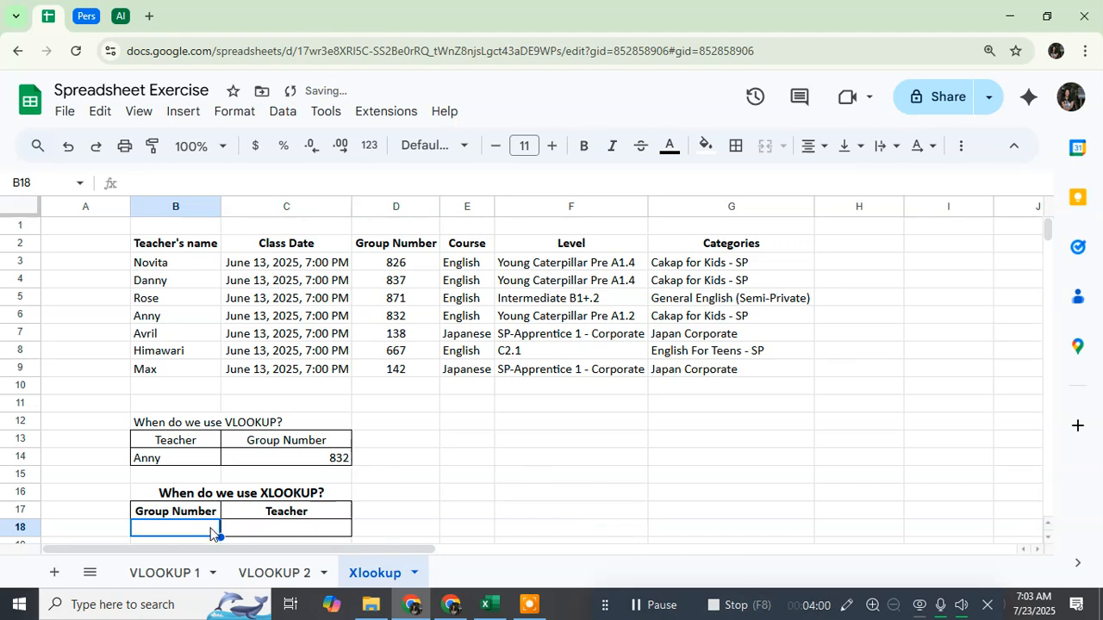
{"action": "type", "text": "138"}
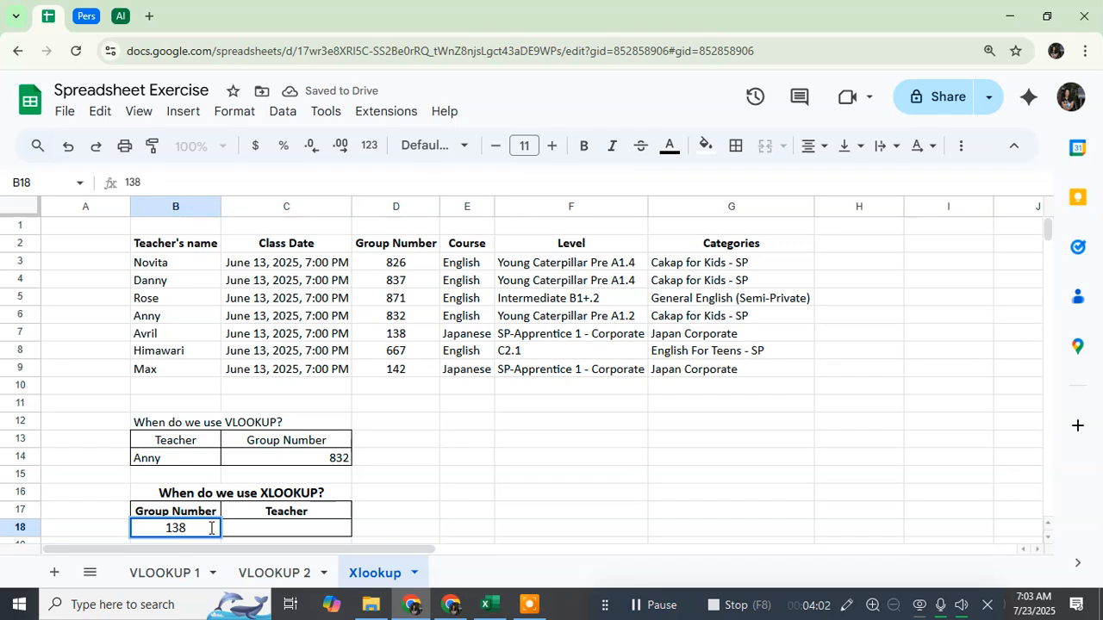
{"action": "key", "text": "Return"}
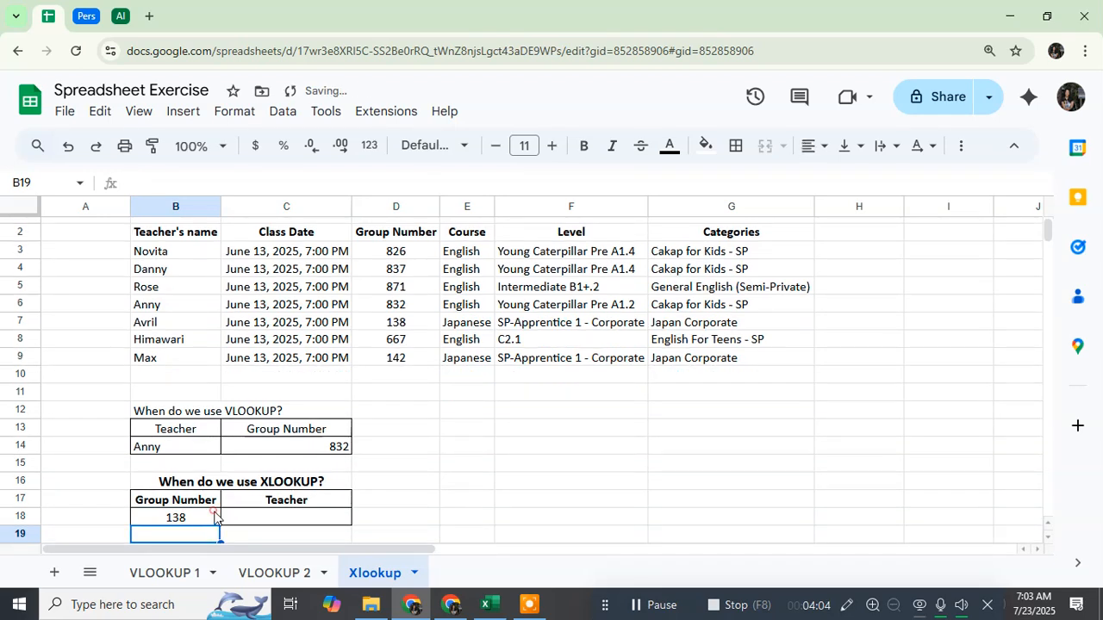
{"action": "left_click", "coordinate": [214, 515]}
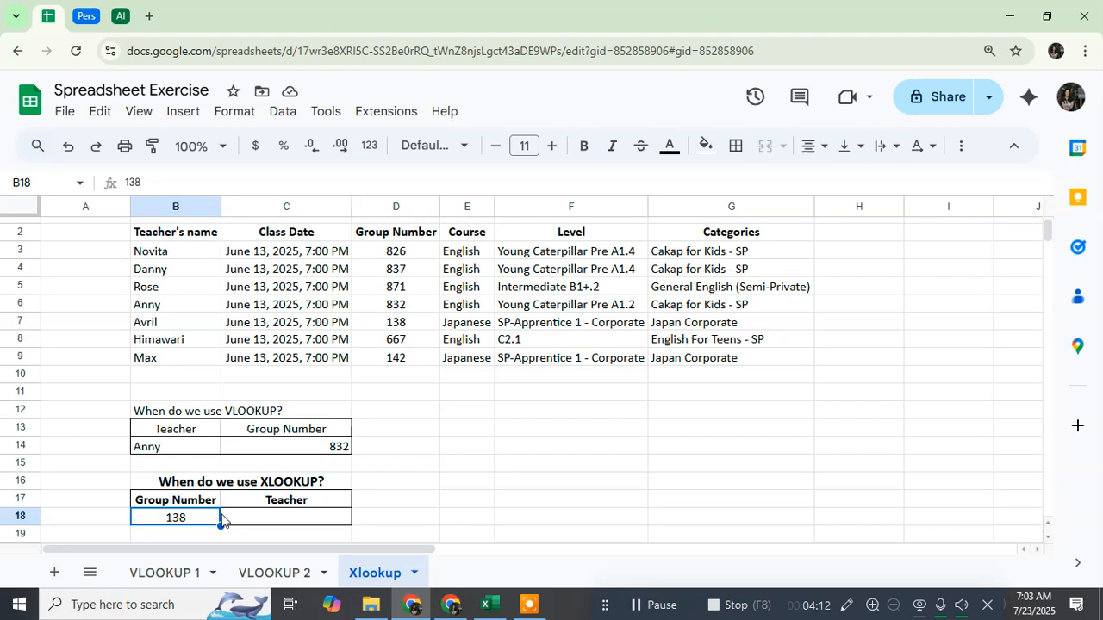
Start an XLOOKUP formula in C18 with the group number in B18 as its search key.
{"action": "left_click", "coordinate": [271, 519]}
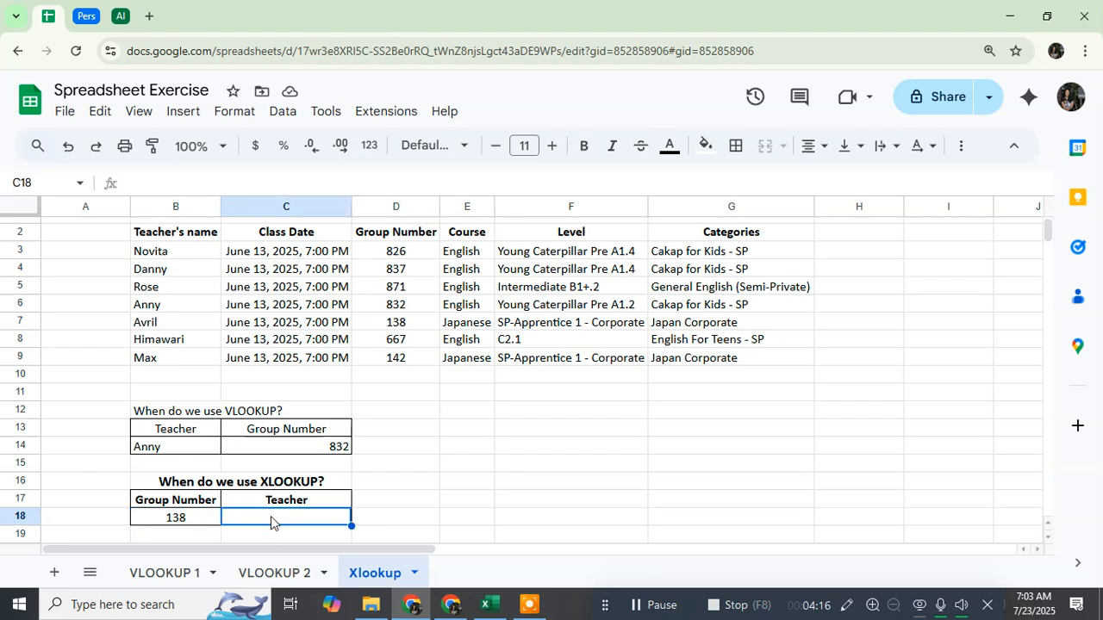
{"action": "type", "text": "=x"}
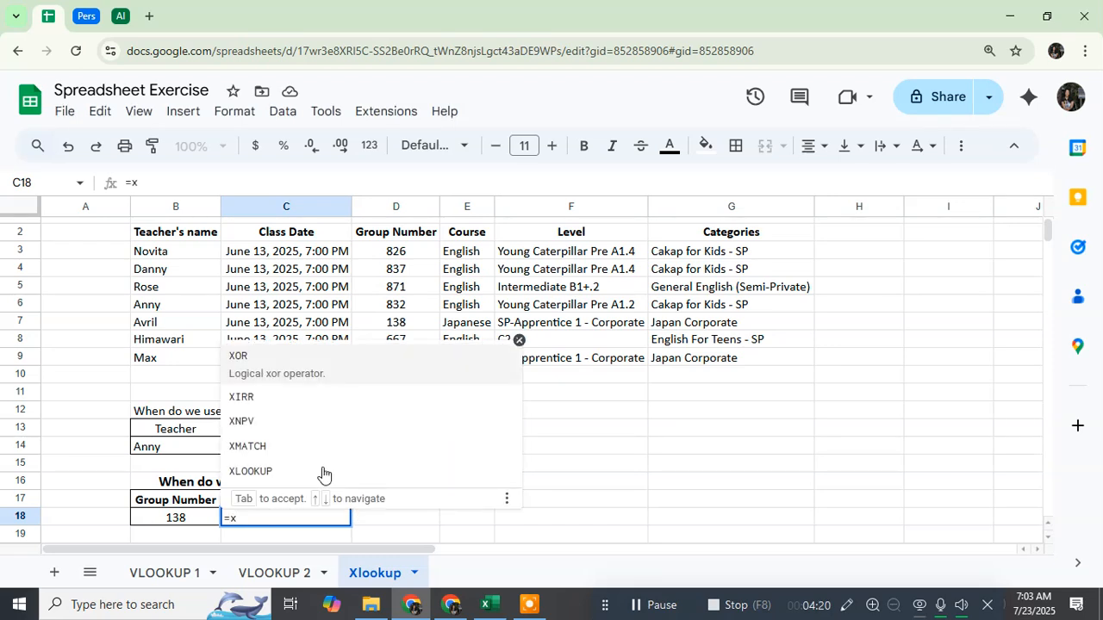
{"action": "left_click", "coordinate": [263, 470]}
{"action": "left_click", "coordinate": [262, 465]}
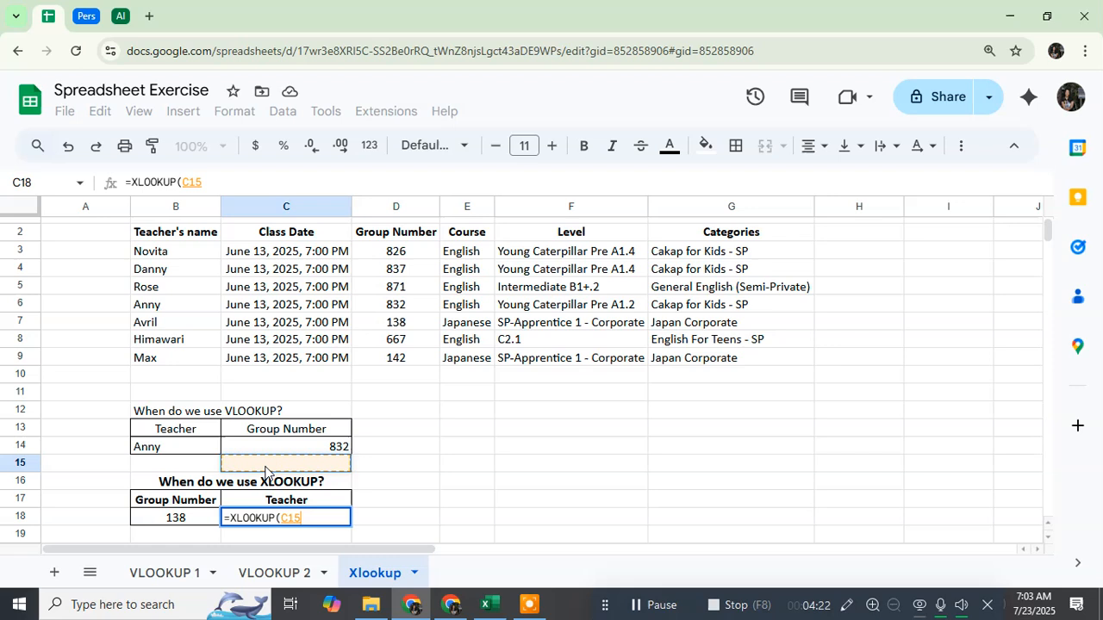
{"action": "left_click", "coordinate": [175, 521]}
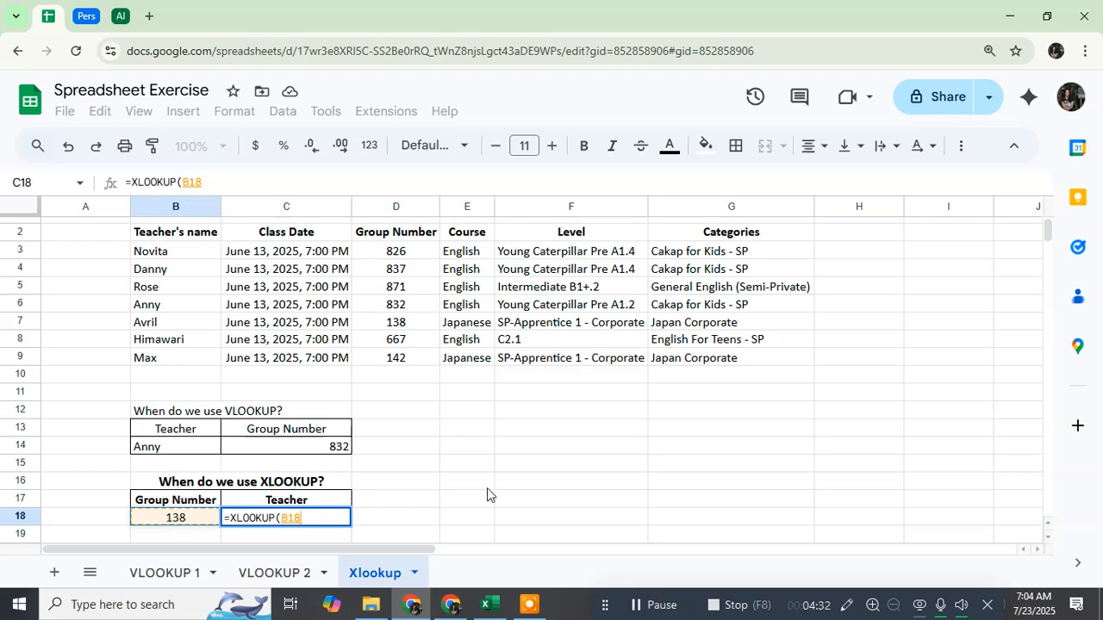
{"action": "type", "text": ","}
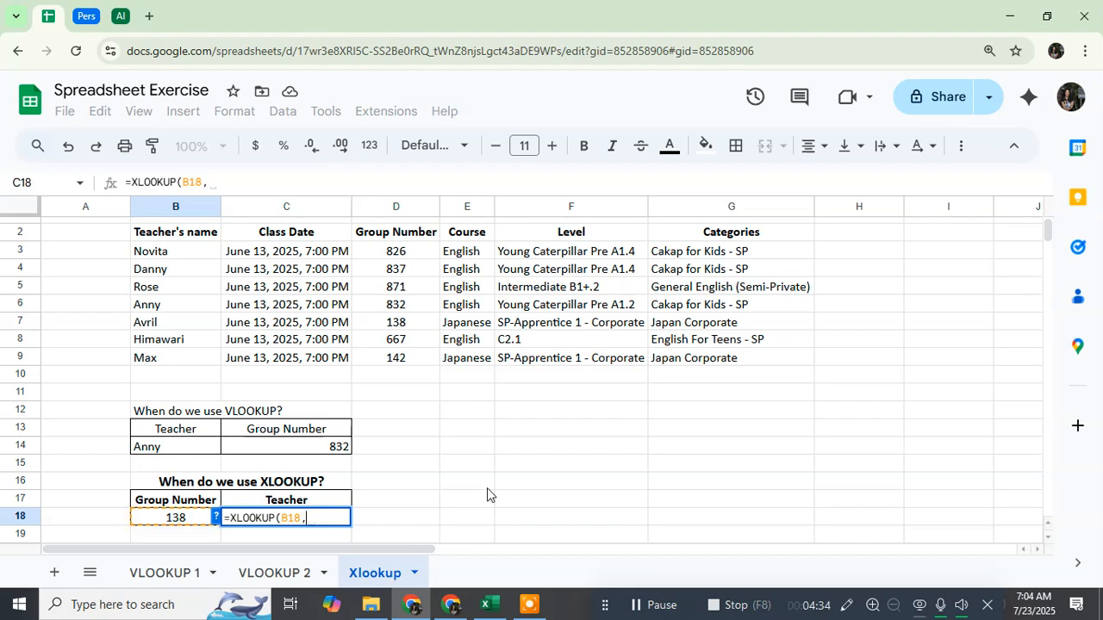
Add the Group Number column as the formula's lookup range, locked as the absolute reference $D$3:$D$9.
{"action": "left_click_drag", "start_coordinate": [414, 249], "coordinate": [415, 352]}
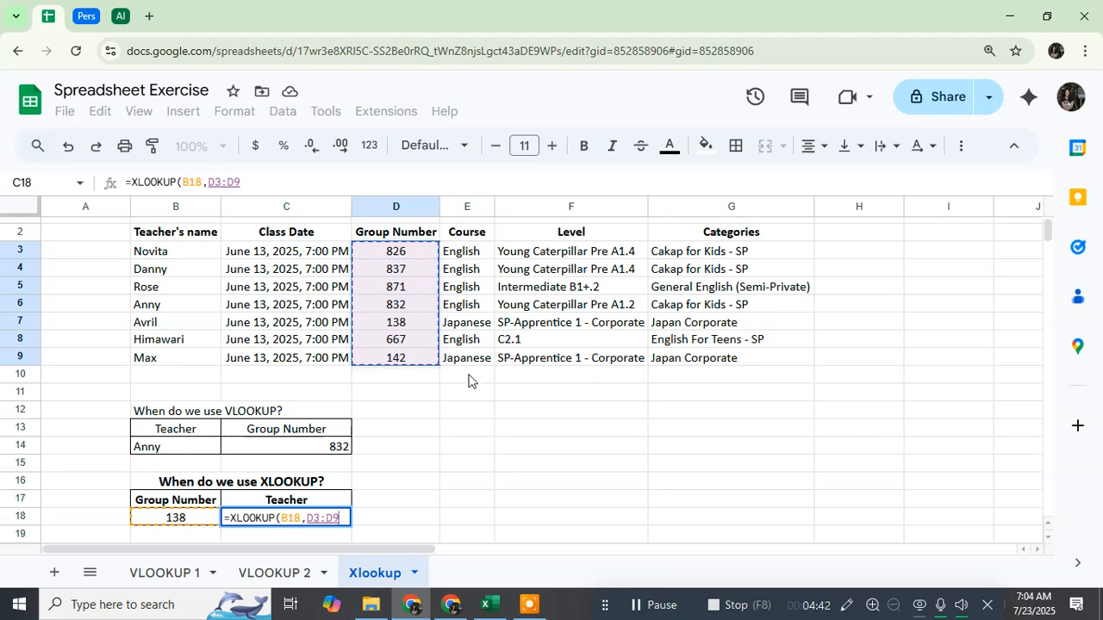
{"action": "key", "text": "F4"}
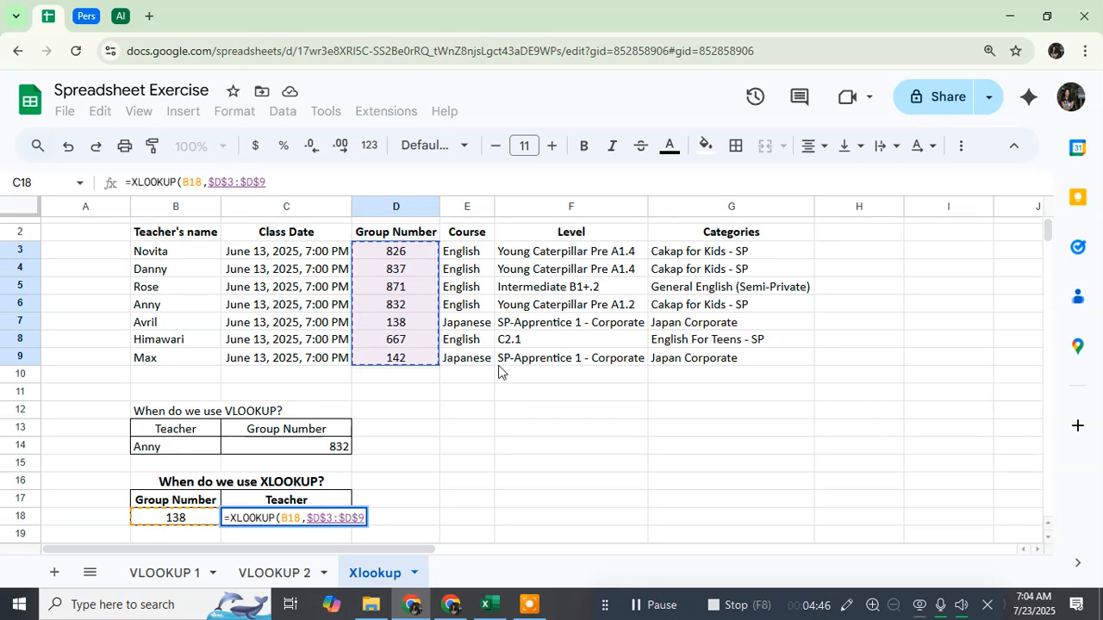
{"action": "type", "text": ","}
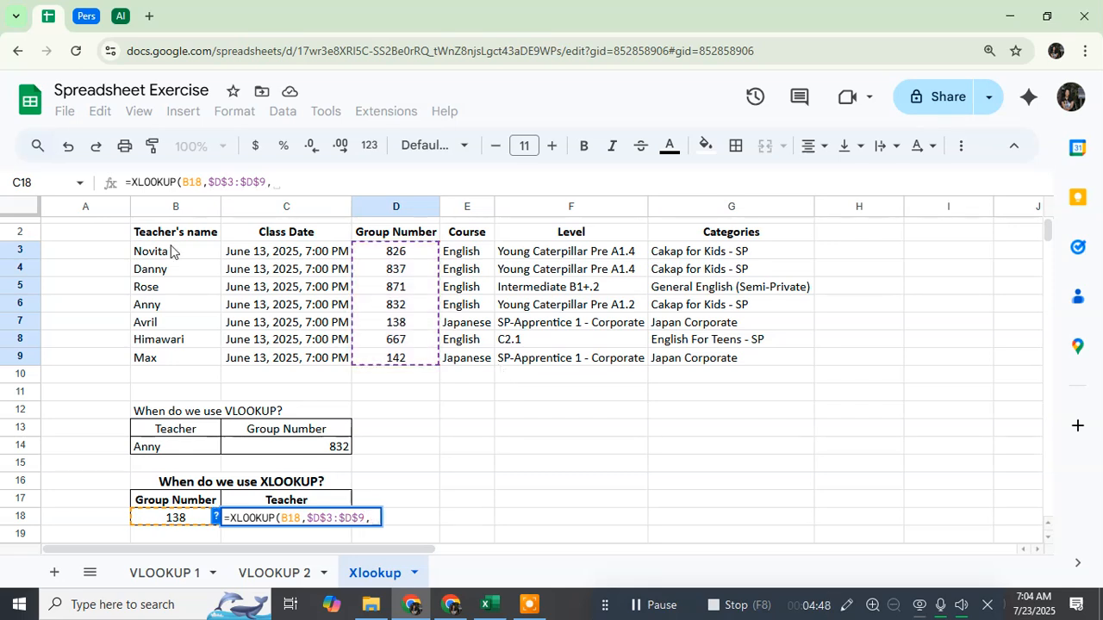
Add the teacher's name column as the absolute result range $B$3:$B$9 and complete the XLOOKUP formula in C18.
{"action": "left_click_drag", "start_coordinate": [172, 252], "coordinate": [171, 362]}
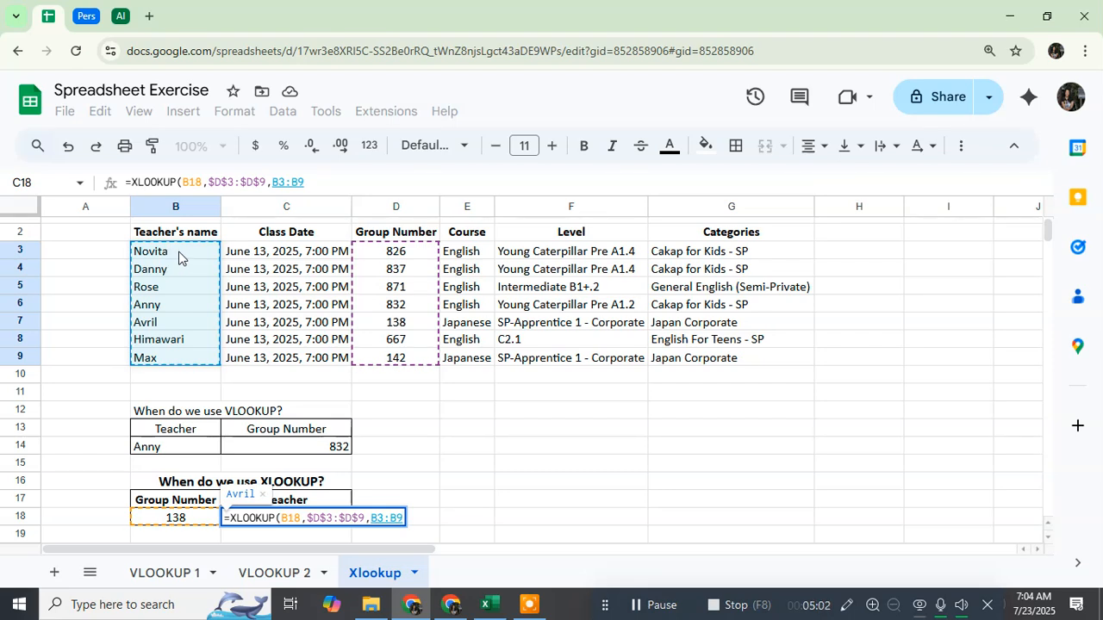
{"action": "key", "text": "F4"}
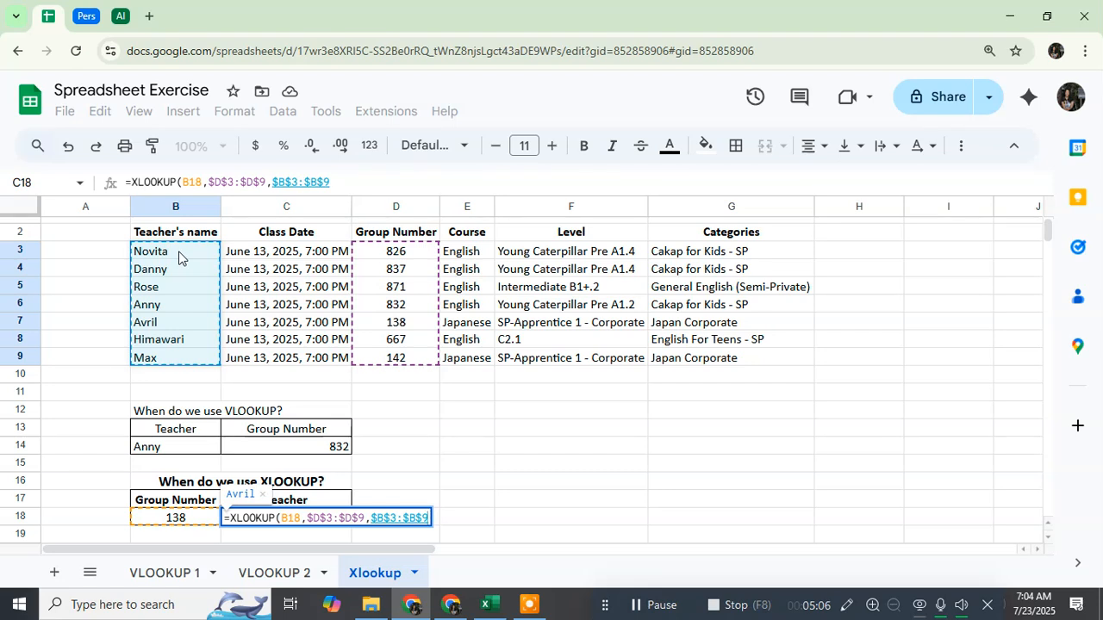
{"action": "type", "text": ")"}
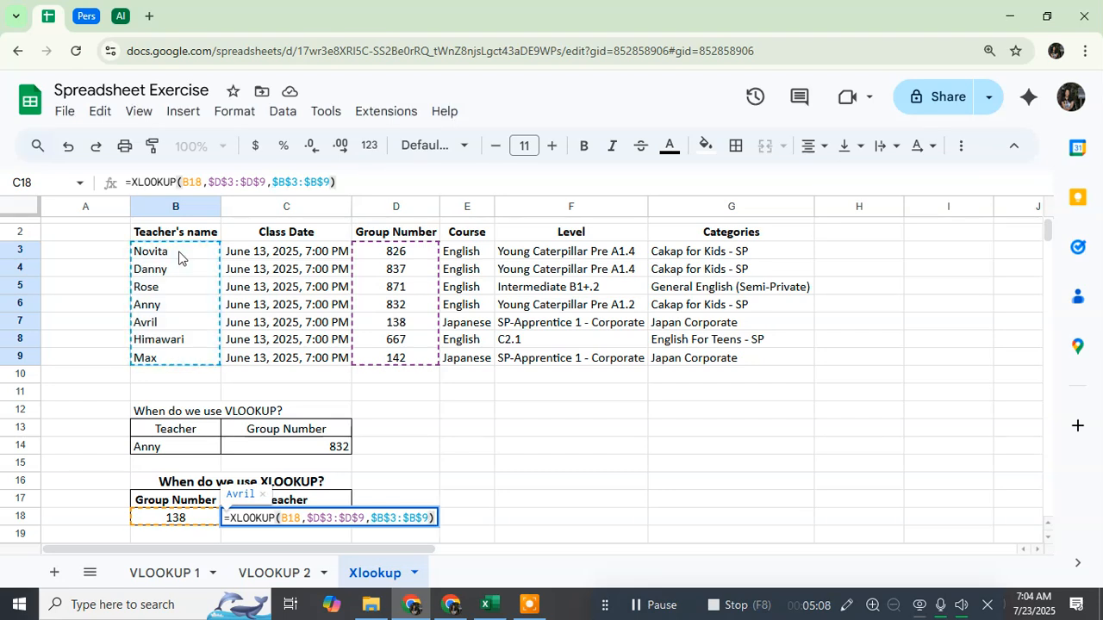
{"action": "key", "text": "Return"}
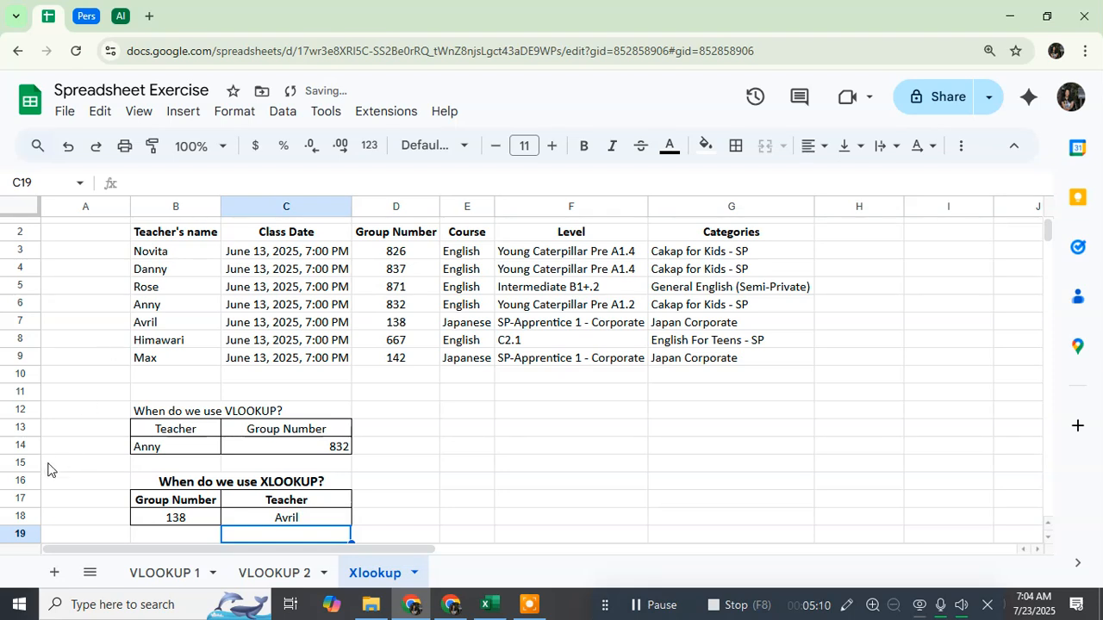
{"action": "left_click", "coordinate": [272, 517]}
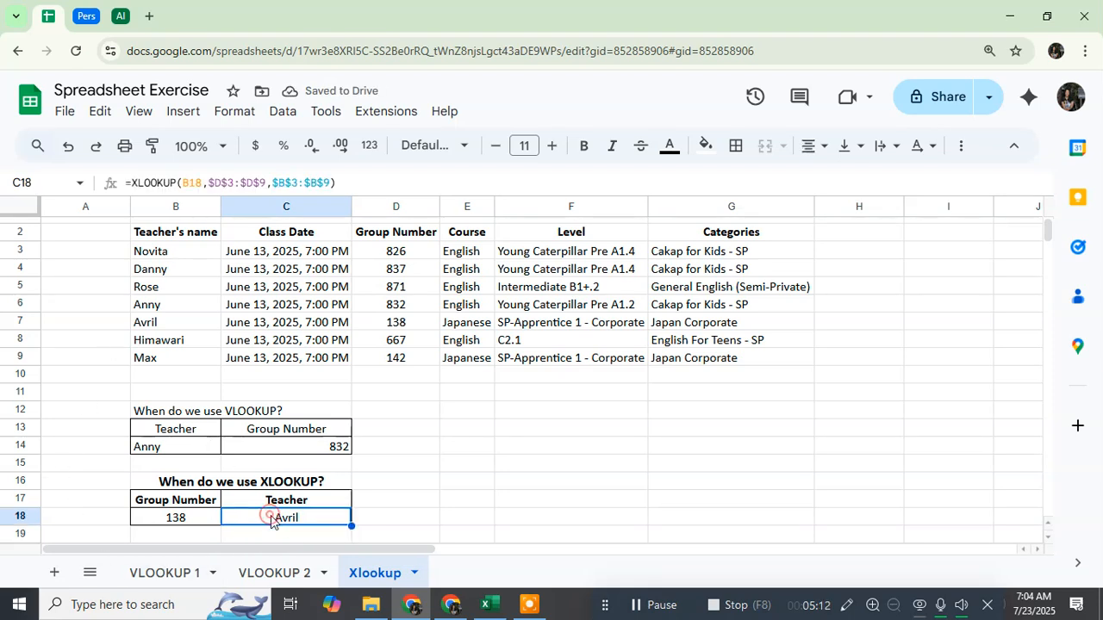